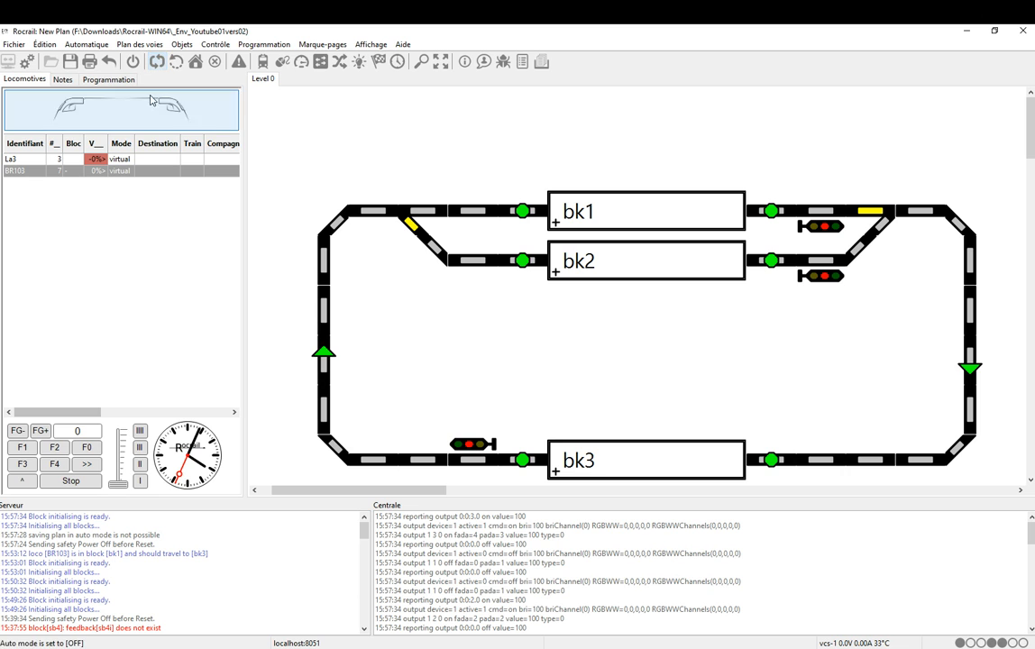
- Open the track plan's editing panel to make the element library available
{"action": "left_click", "coordinate": [140, 45]}
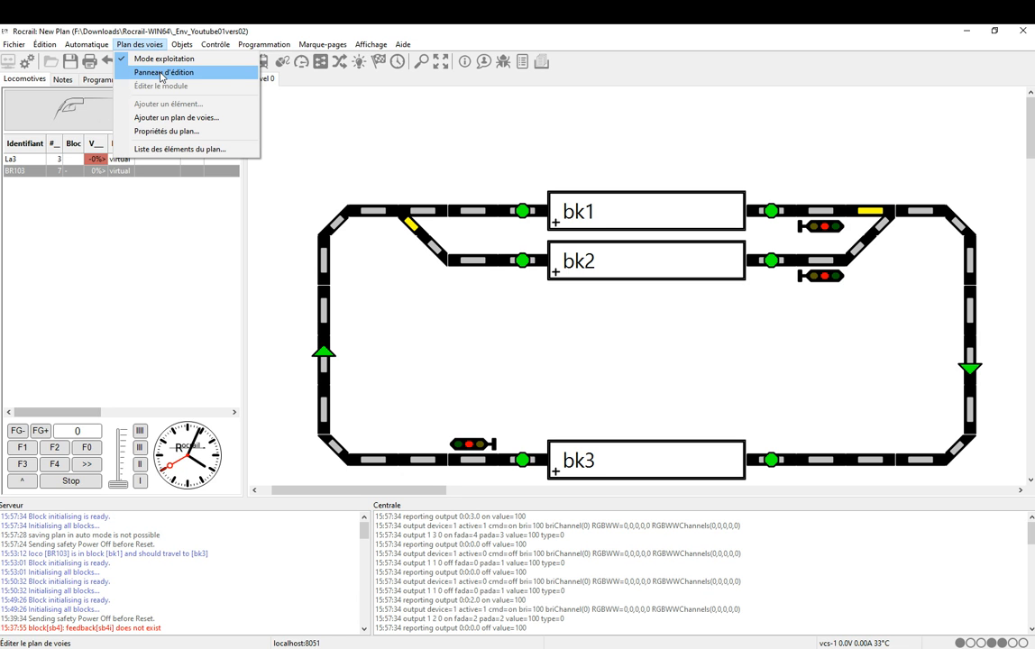
{"action": "left_click", "coordinate": [161, 74]}
{"action": "left_click_drag", "start_coordinate": [823, 121], "coordinate": [219, 155]}
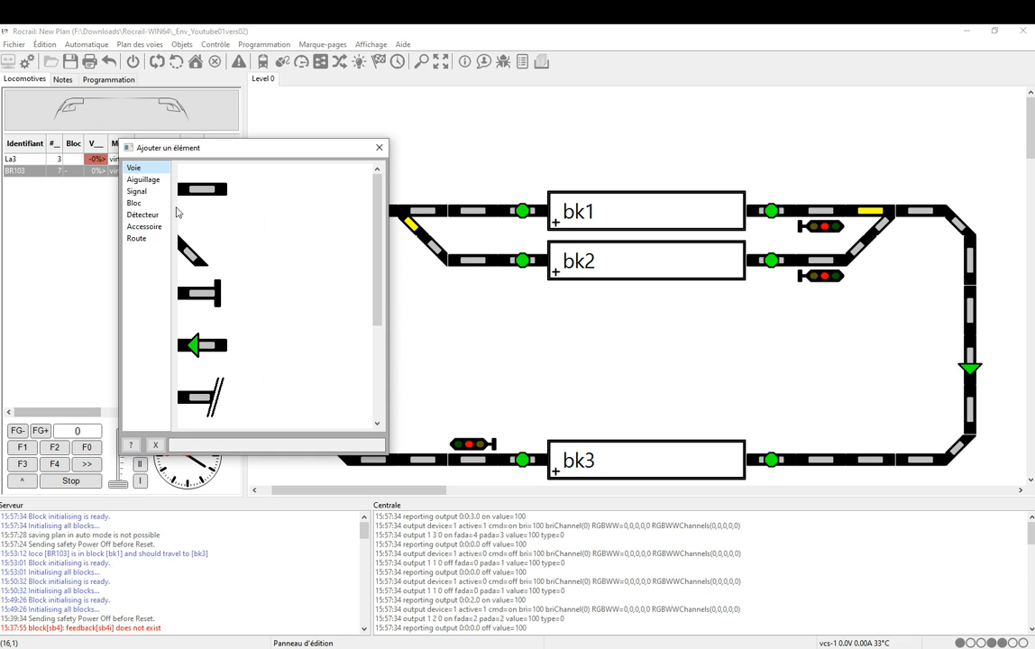
- Look through the accessory, detector, block, signal, turnout and track element categories in the library
{"action": "left_click", "coordinate": [145, 227]}
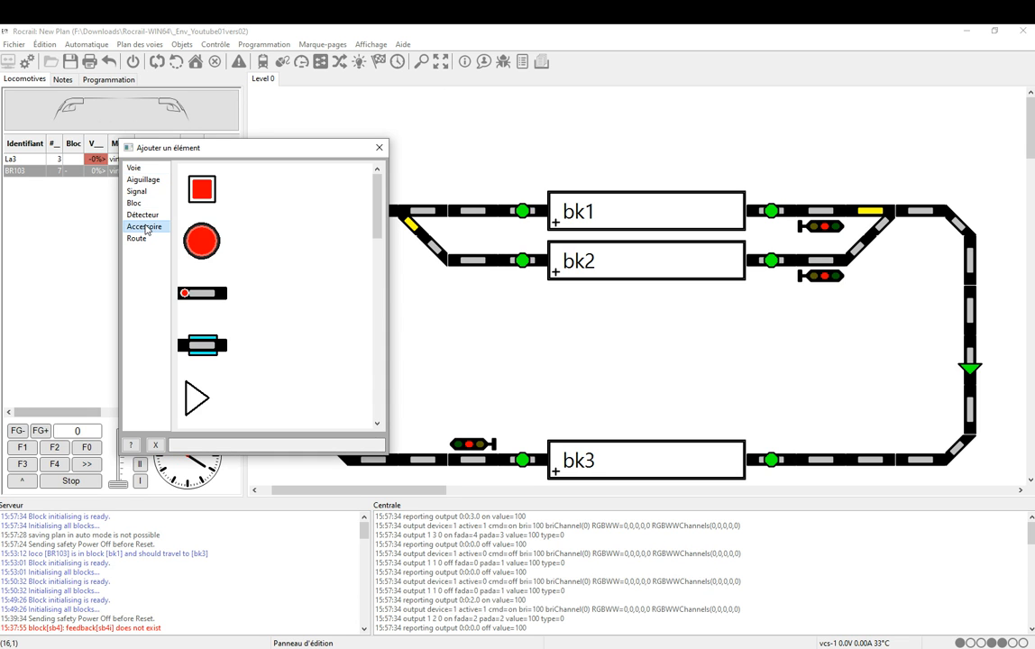
{"action": "left_click", "coordinate": [143, 215]}
{"action": "left_click", "coordinate": [137, 203]}
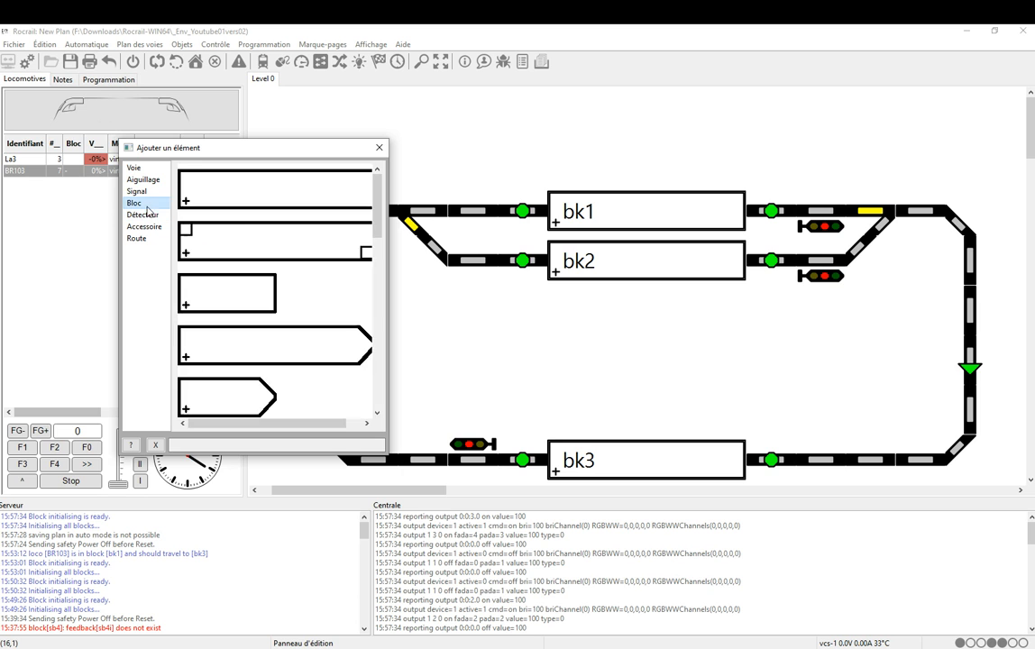
{"action": "left_click", "coordinate": [144, 192]}
{"action": "left_click", "coordinate": [143, 180]}
{"action": "left_click", "coordinate": [134, 168]}
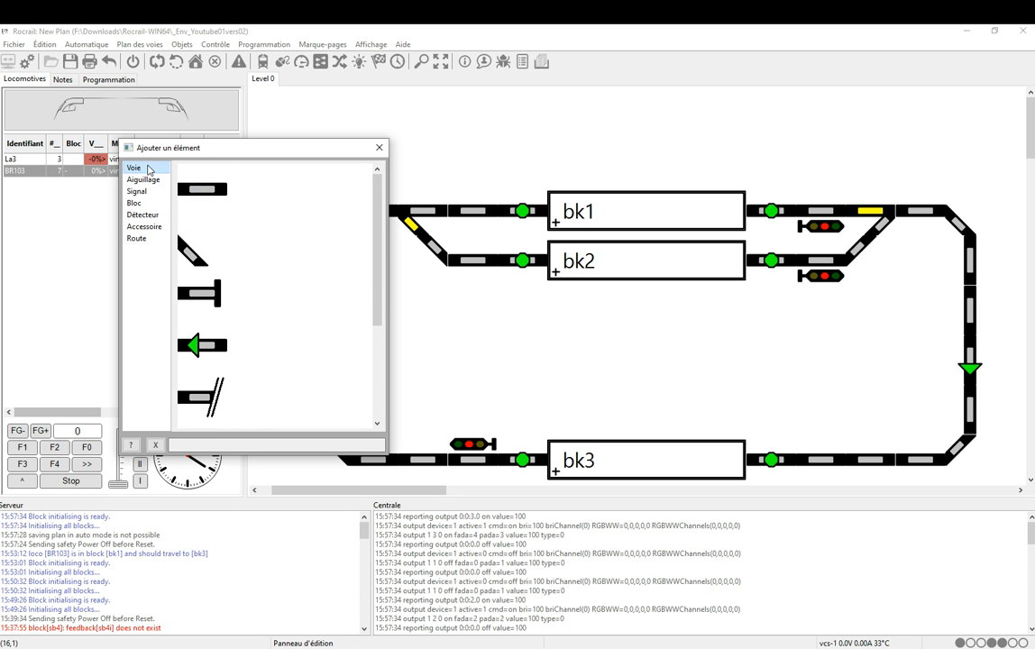
{"action": "scroll", "coordinate": [226, 277], "scroll_direction": "down", "scroll_amount": 3}
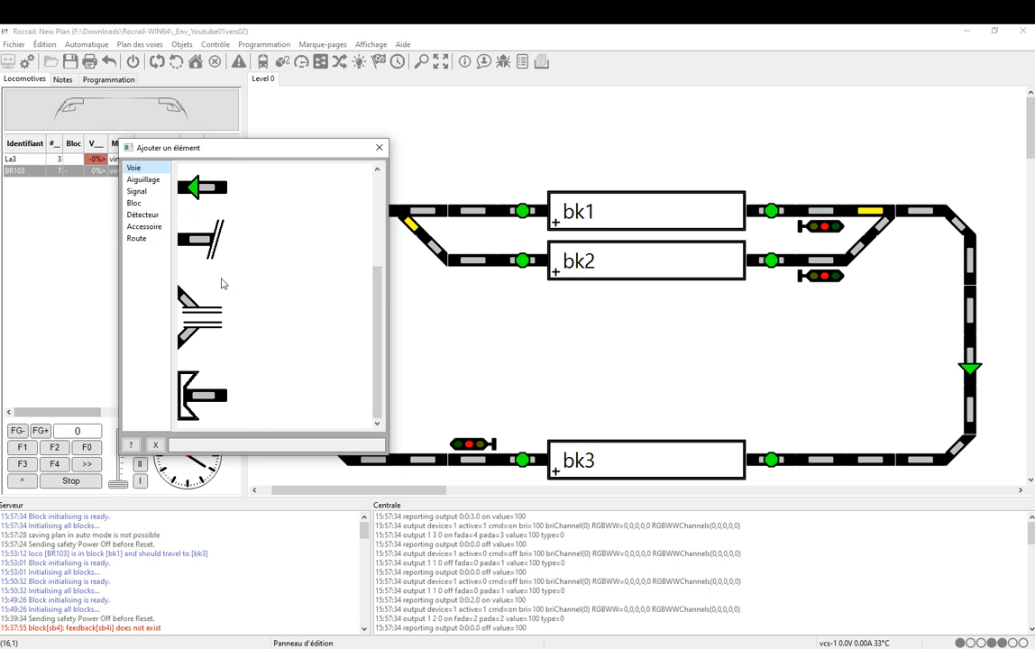
{"action": "scroll", "coordinate": [225, 238], "scroll_direction": "up", "scroll_amount": 3}
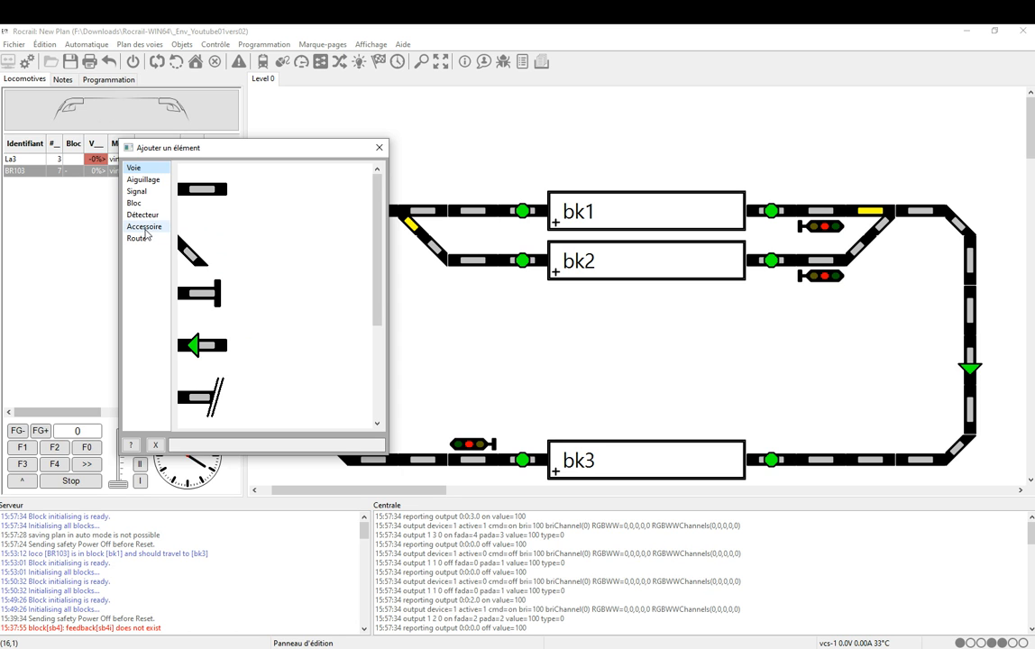
- Add a double-barrier level crossing (Passage à niveau) inside the right part of the loop and rotate it to suit vertical track
{"action": "left_click", "coordinate": [142, 226]}
{"action": "scroll", "coordinate": [224, 245], "scroll_direction": "down", "scroll_amount": 5}
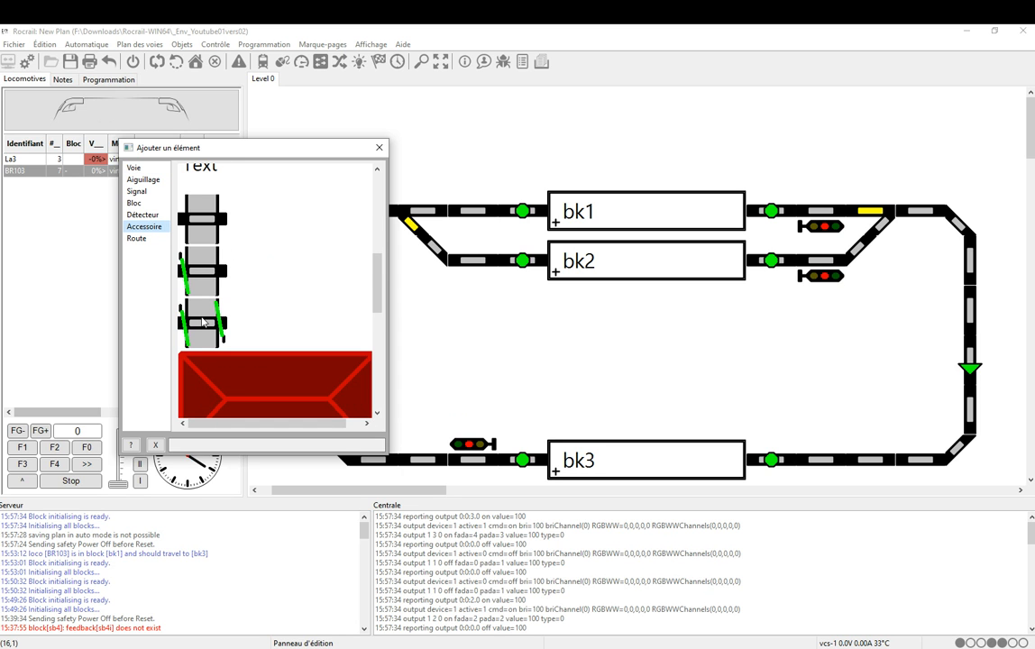
{"action": "left_click_drag", "start_coordinate": [205, 326], "coordinate": [849, 359]}
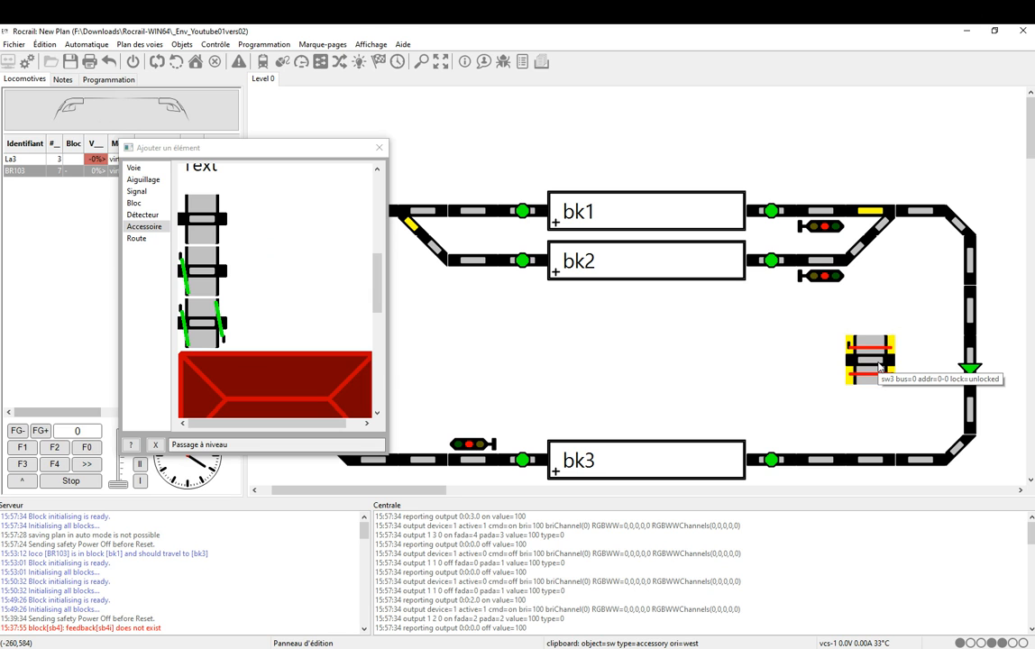
{"action": "left_click", "coordinate": [880, 366]}
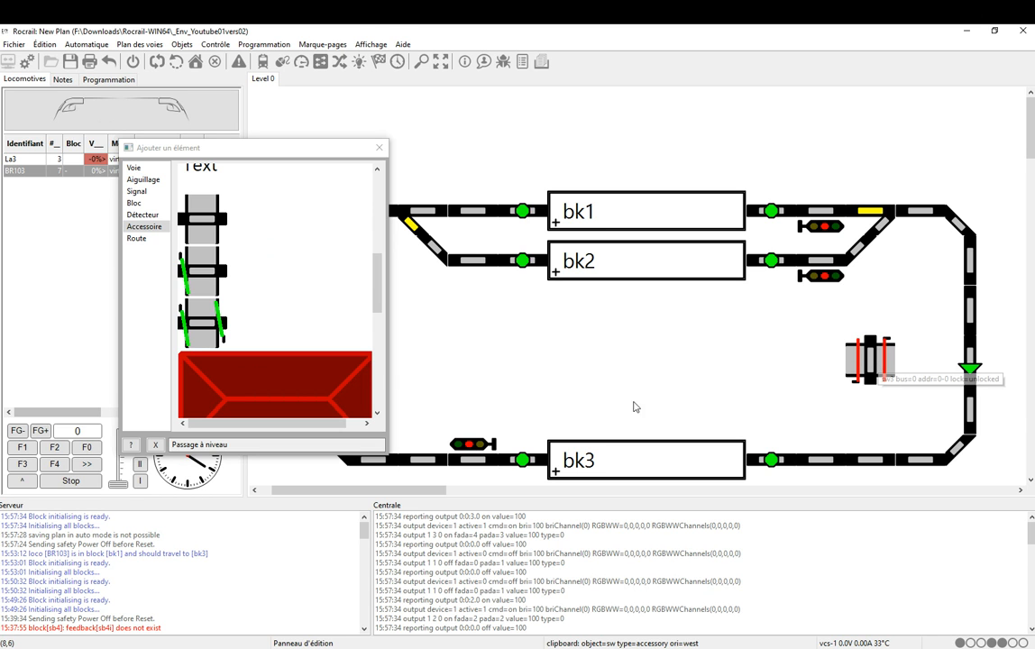
- Rearrange the loop's right-hand vertical track, shifting the direction arrow upward, and fit the level crossing into the gap below
{"action": "left_click_drag", "start_coordinate": [970, 365], "coordinate": [971, 159]}
{"action": "left_click_drag", "start_coordinate": [920, 311], "coordinate": [972, 264]}
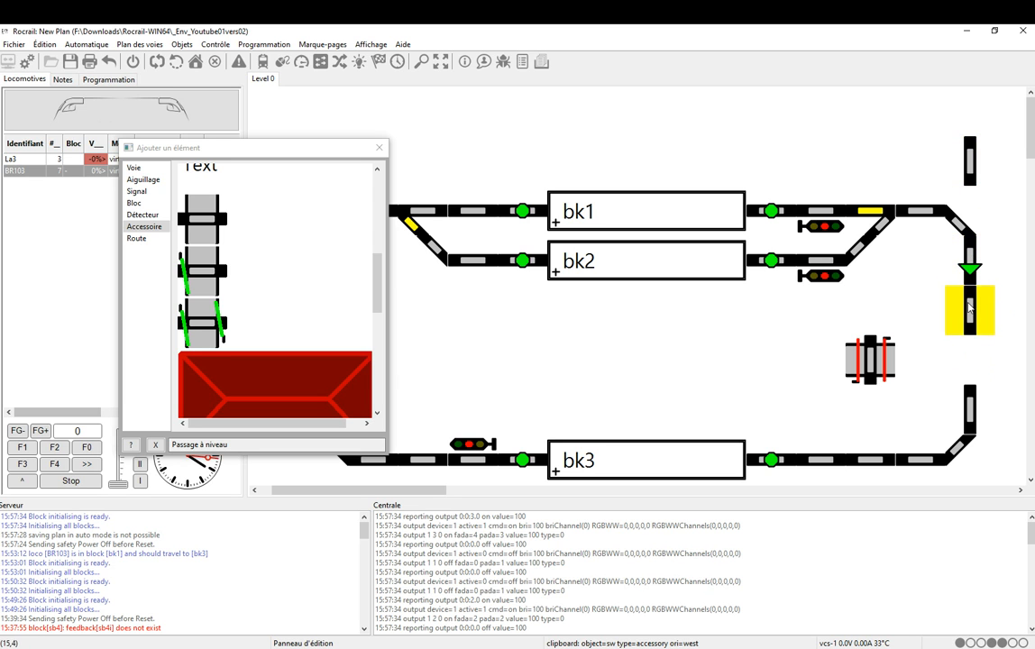
{"action": "left_click_drag", "start_coordinate": [869, 358], "coordinate": [970, 359]}
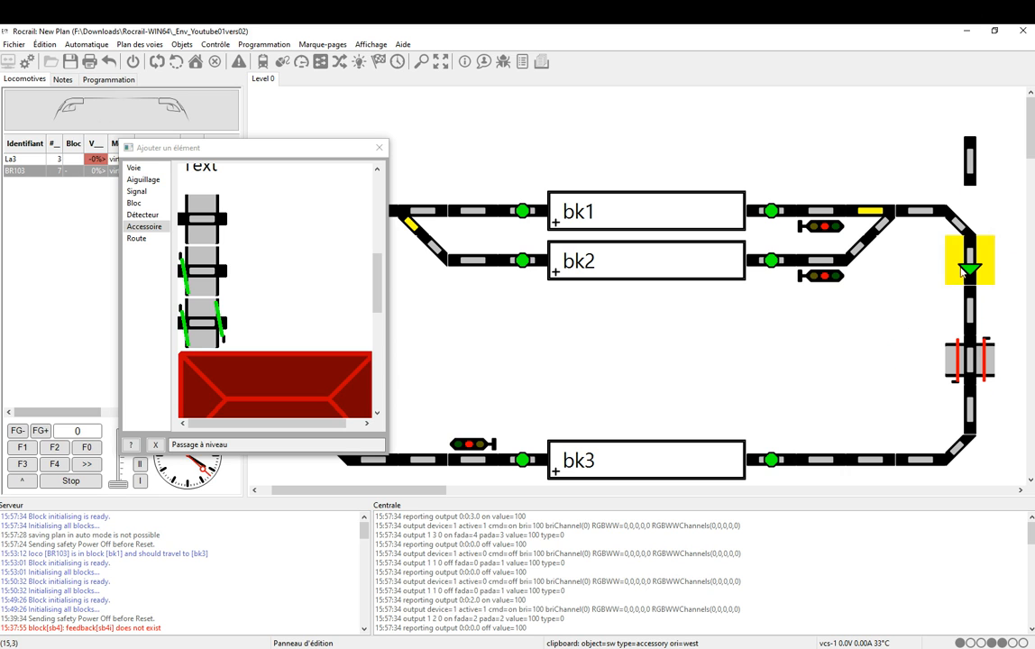
- Move the direction arrow directly above the level crossing and insert a detector in the cell above the arrow
{"action": "left_click_drag", "start_coordinate": [969, 311], "coordinate": [919, 311]}
{"action": "left_click_drag", "start_coordinate": [969, 271], "coordinate": [967, 327]}
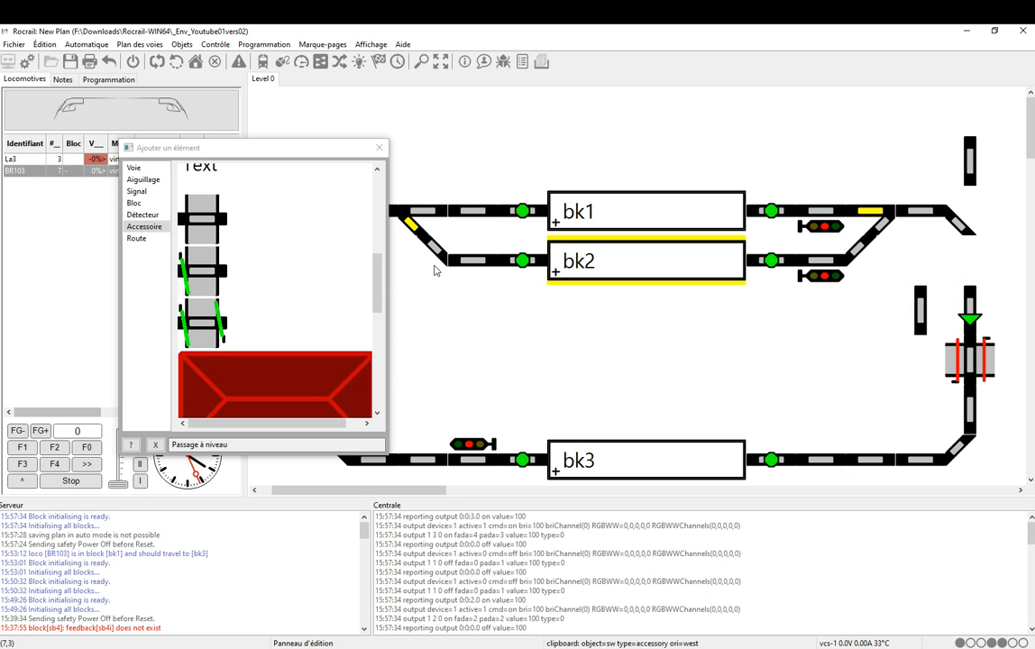
{"action": "left_click", "coordinate": [141, 215]}
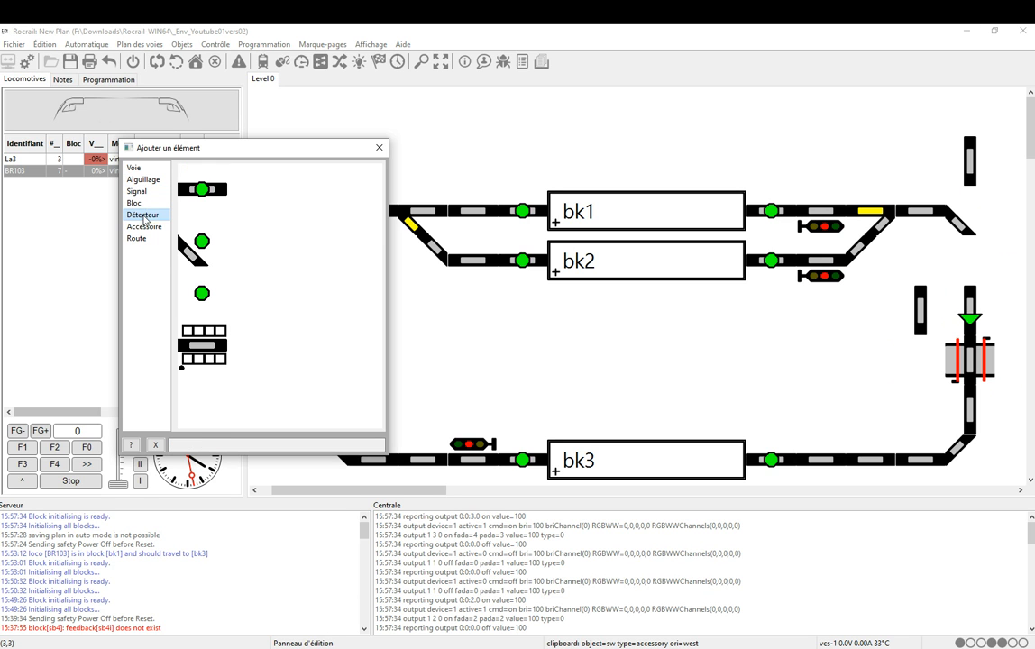
{"action": "left_click_drag", "start_coordinate": [206, 187], "coordinate": [970, 263]}
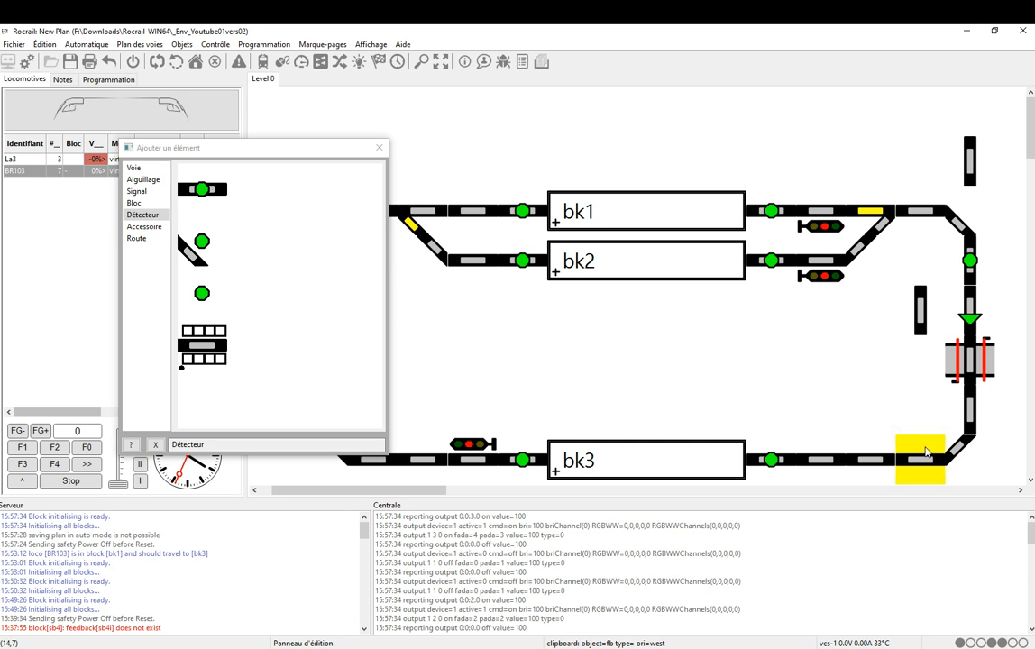
- Replace the straight track beside the loop's lower-right curve with a detector and remove the leftover track pieces
{"action": "left_click_drag", "start_coordinate": [928, 464], "coordinate": [833, 390]}
{"action": "left_click_drag", "start_coordinate": [202, 189], "coordinate": [919, 460]}
{"action": "left_click", "coordinate": [891, 370]}
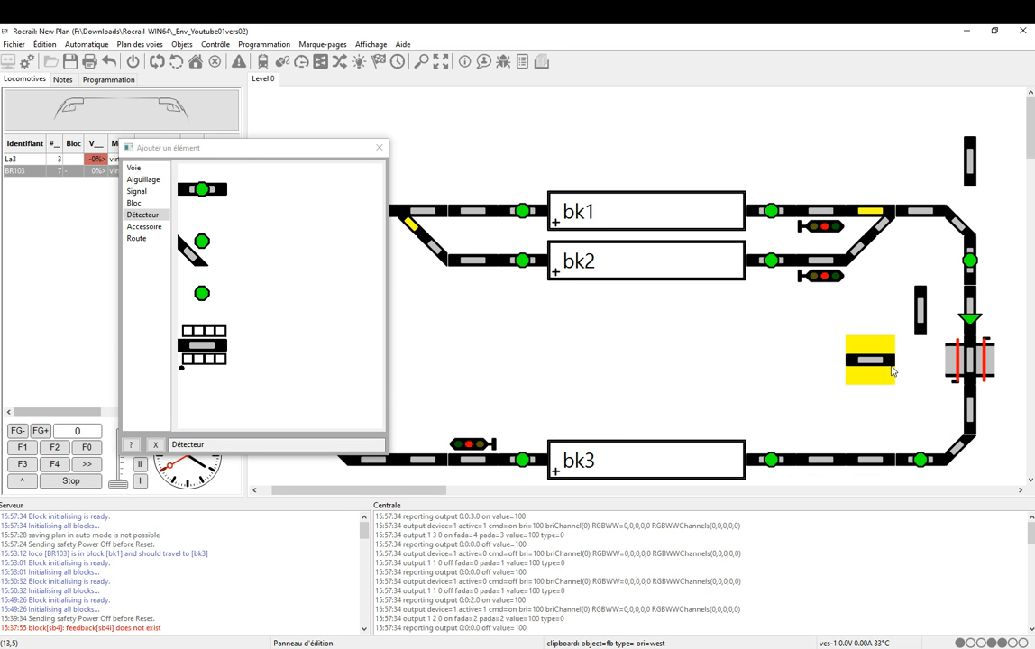
{"action": "left_click_drag", "start_coordinate": [892, 370], "coordinate": [946, 386]}
- Name the detector above the level crossing PN1_annonce and set its address to 200
{"action": "left_click", "coordinate": [971, 261]}
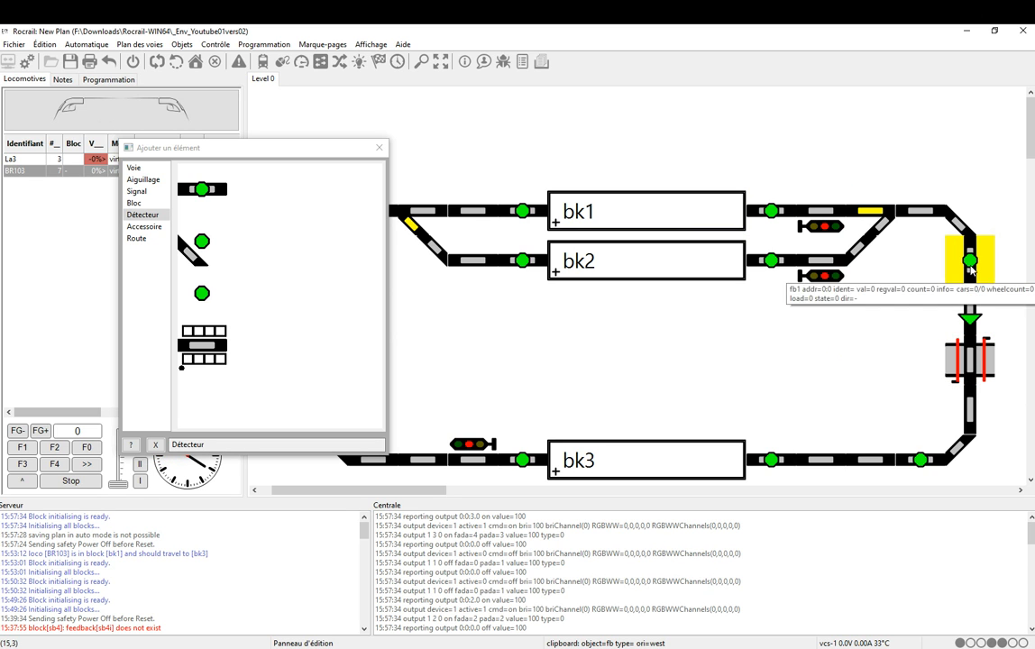
{"action": "left_click_drag", "start_coordinate": [768, 182], "coordinate": [762, 321]}
{"action": "double_click", "coordinate": [648, 357]}
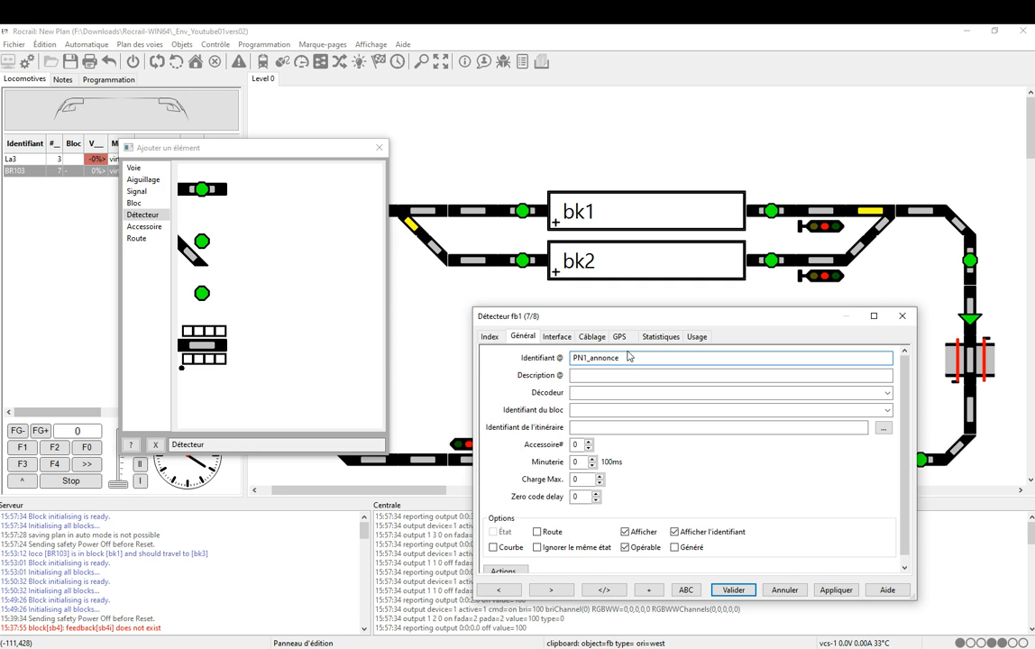
{"action": "left_click", "coordinate": [556, 336]}
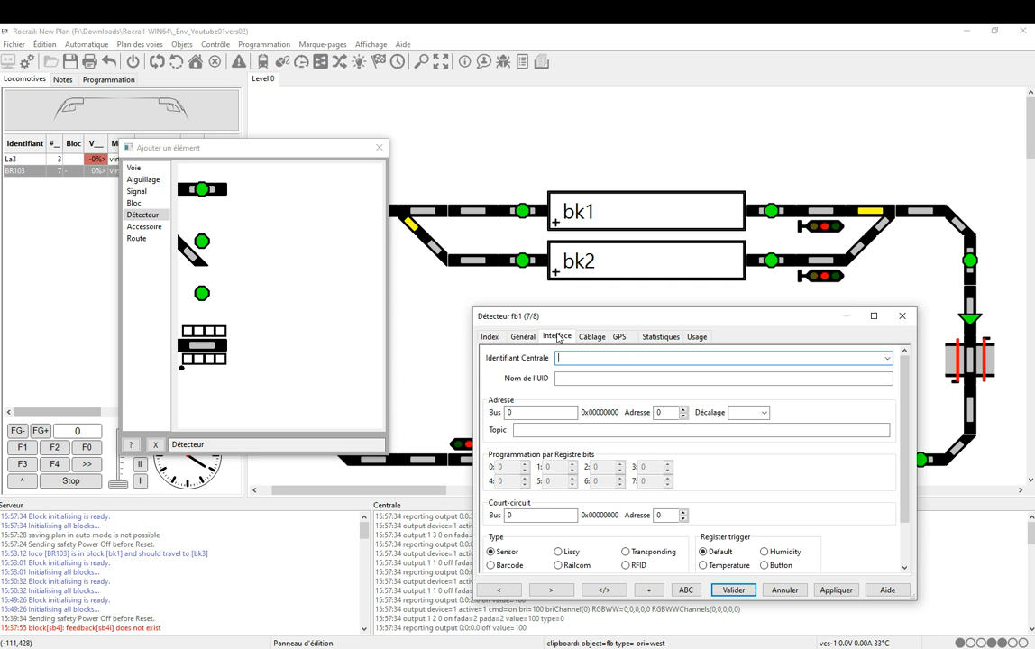
{"action": "left_click", "coordinate": [662, 412]}
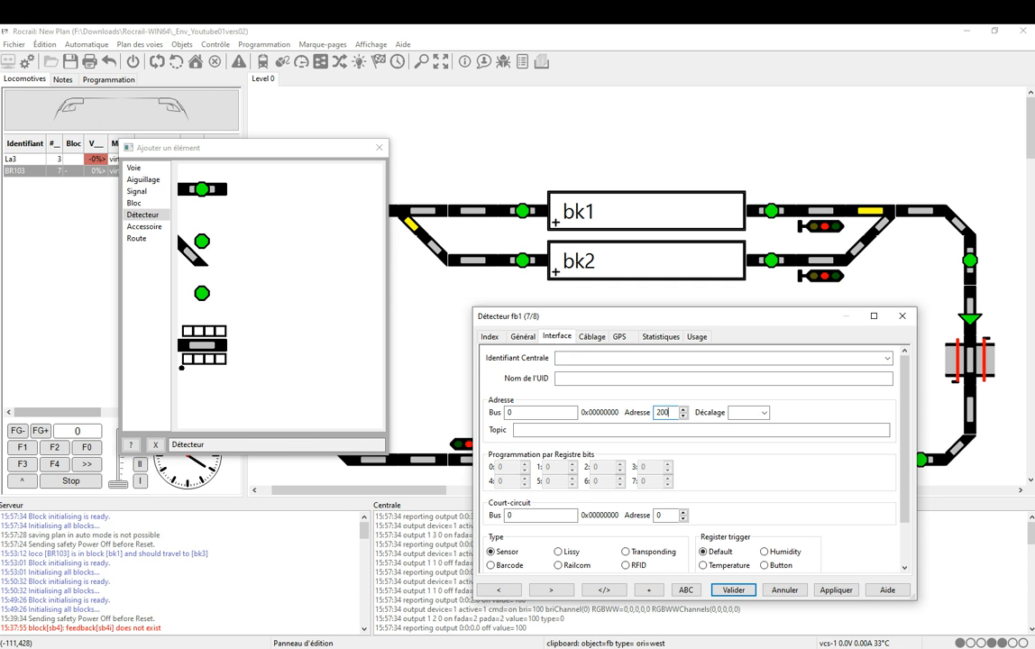
{"action": "left_click", "coordinate": [733, 590]}
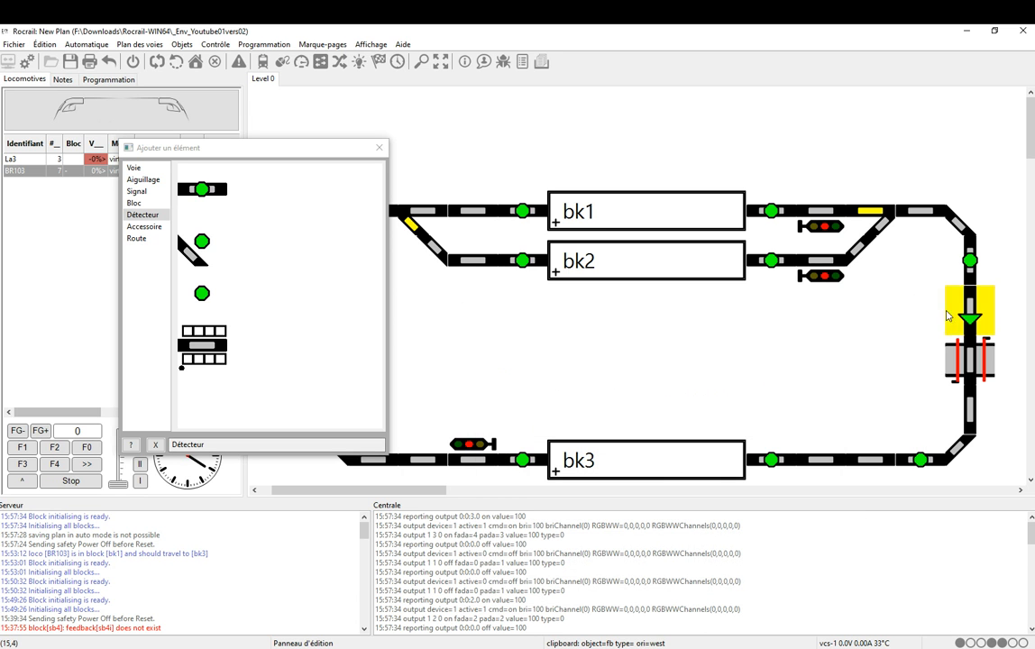
- Name the detector beside the lower-right curve PN1_rearmement and set its address to 201
{"action": "double_click", "coordinate": [919, 458]}
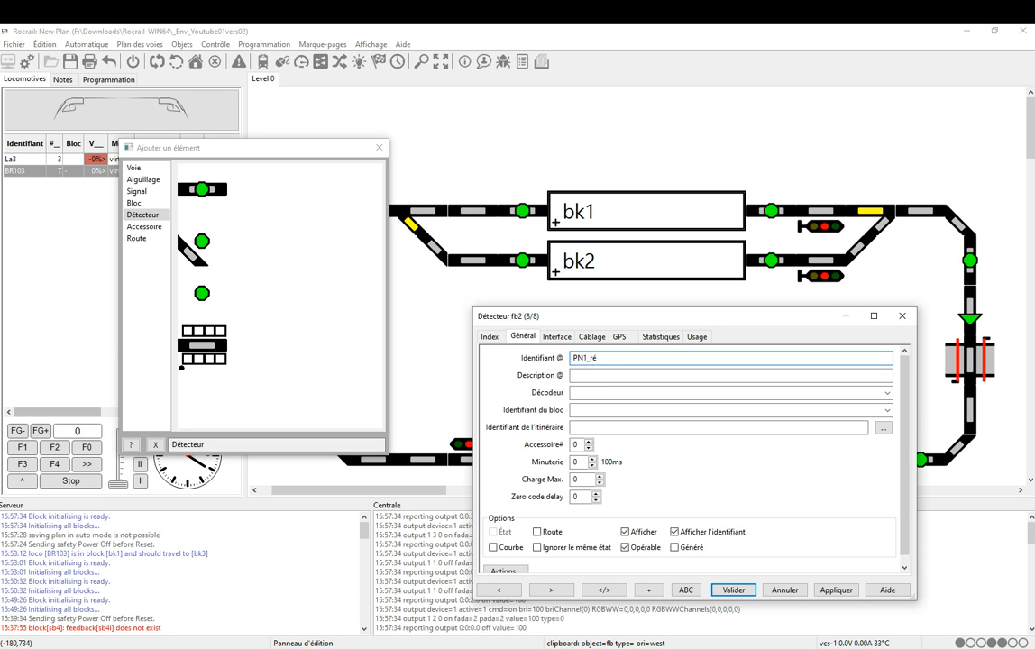
{"action": "type", "text": "mement"}
{"action": "left_click", "coordinate": [551, 336]}
{"action": "double_click", "coordinate": [659, 411]}
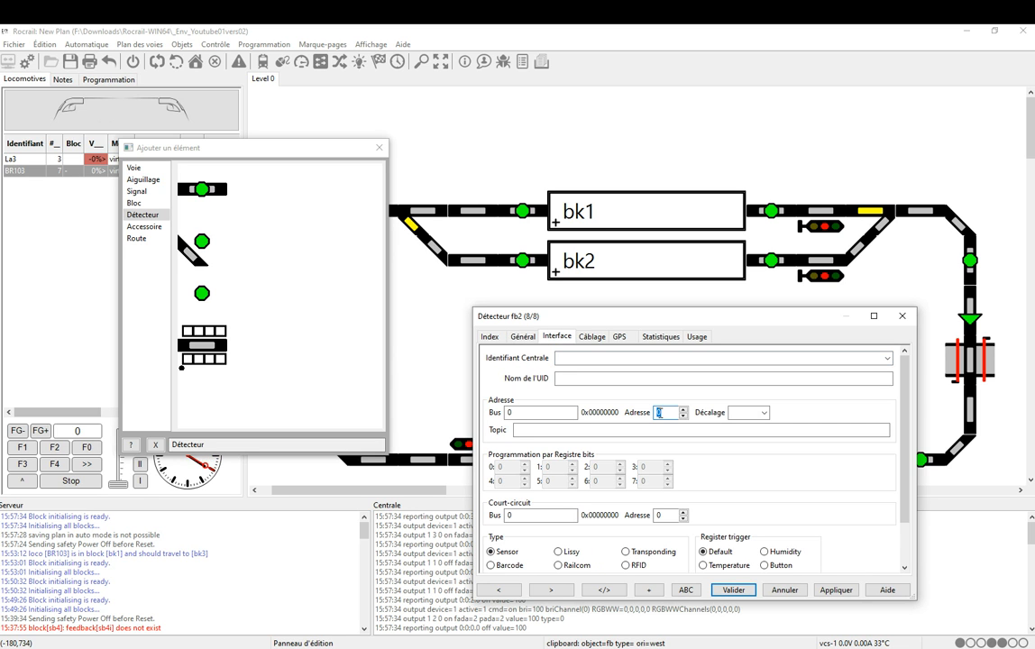
{"action": "type", "text": "201"}
{"action": "left_click", "coordinate": [733, 589]}
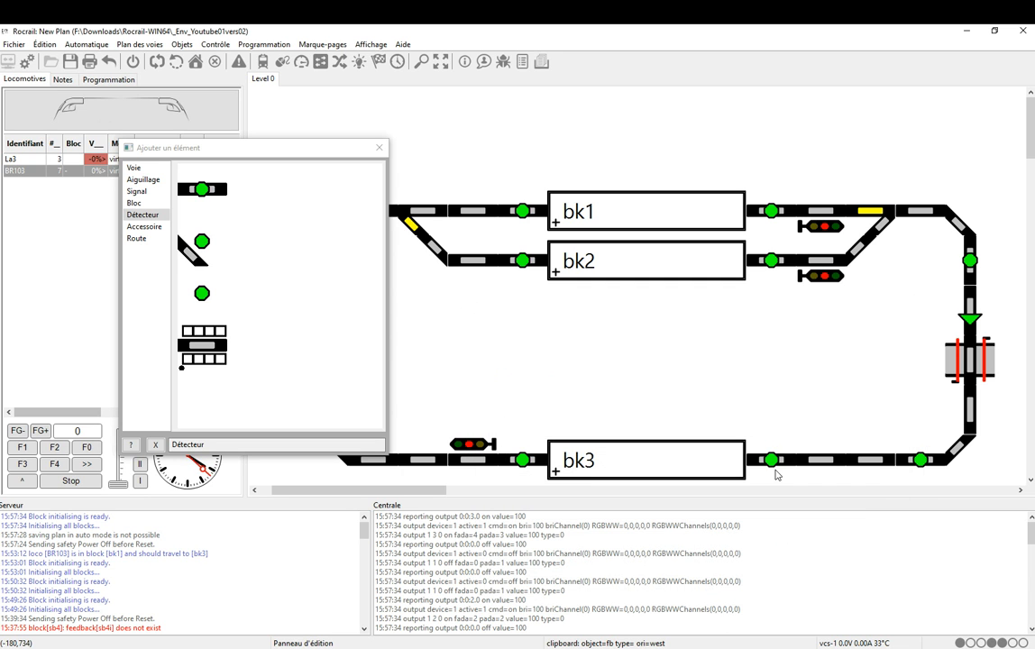
- Open the level crossing's properties and examine its general and interface address settings
{"action": "left_click", "coordinate": [982, 305]}
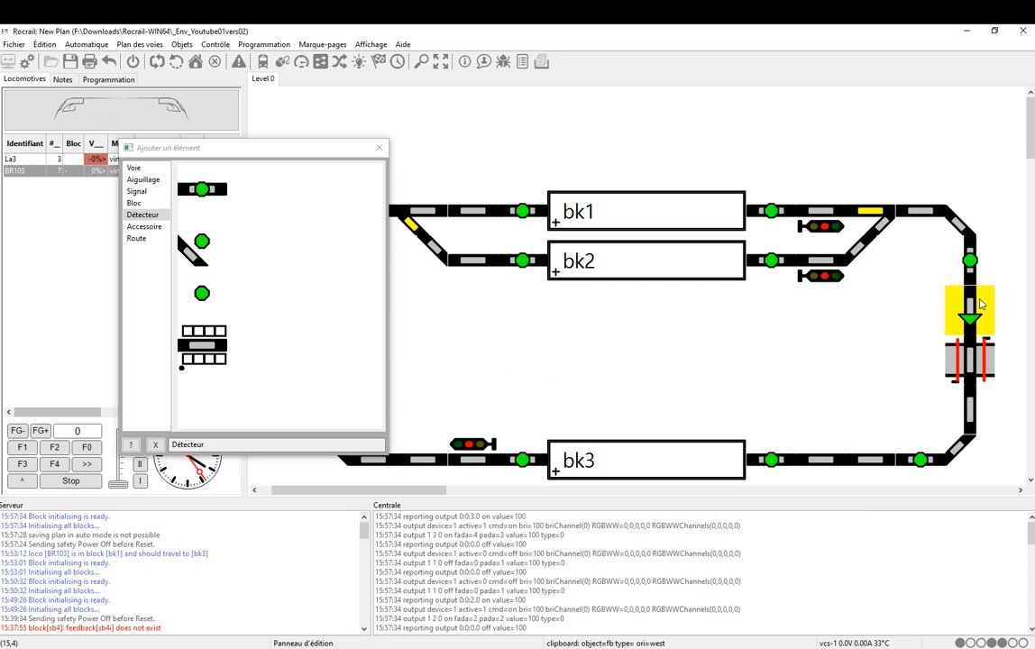
{"action": "left_click", "coordinate": [972, 365]}
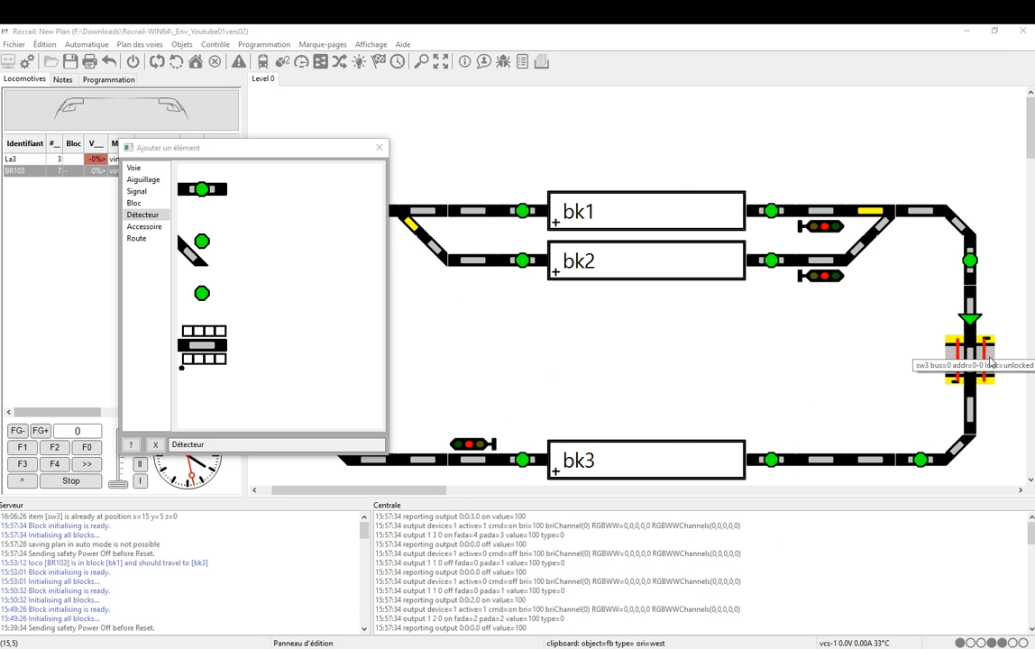
{"action": "double_click", "coordinate": [987, 353]}
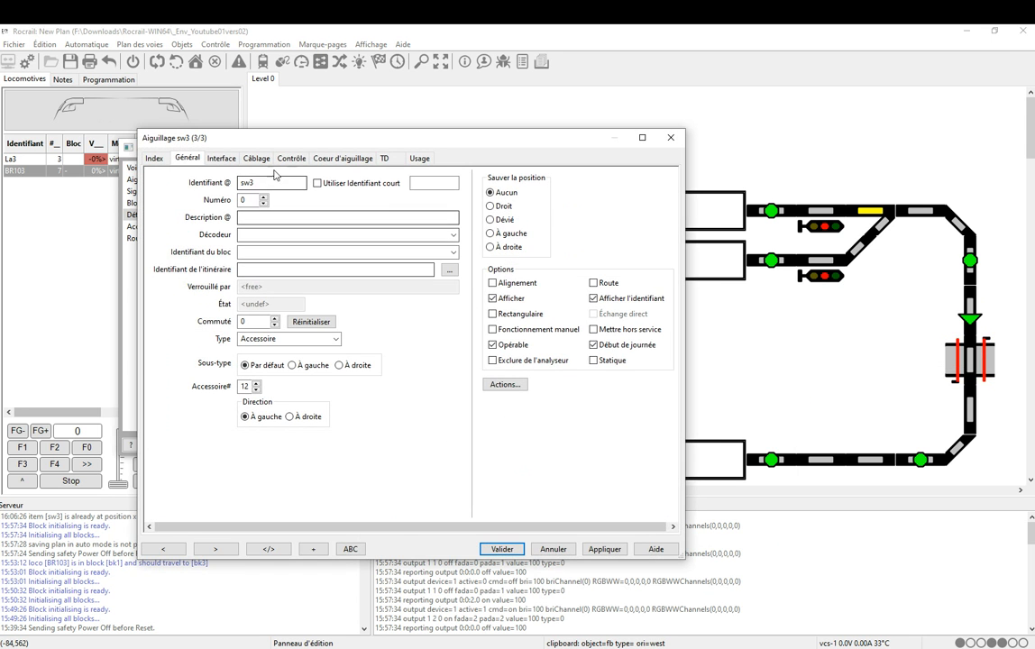
{"action": "left_click_drag", "start_coordinate": [324, 143], "coordinate": [429, 142]}
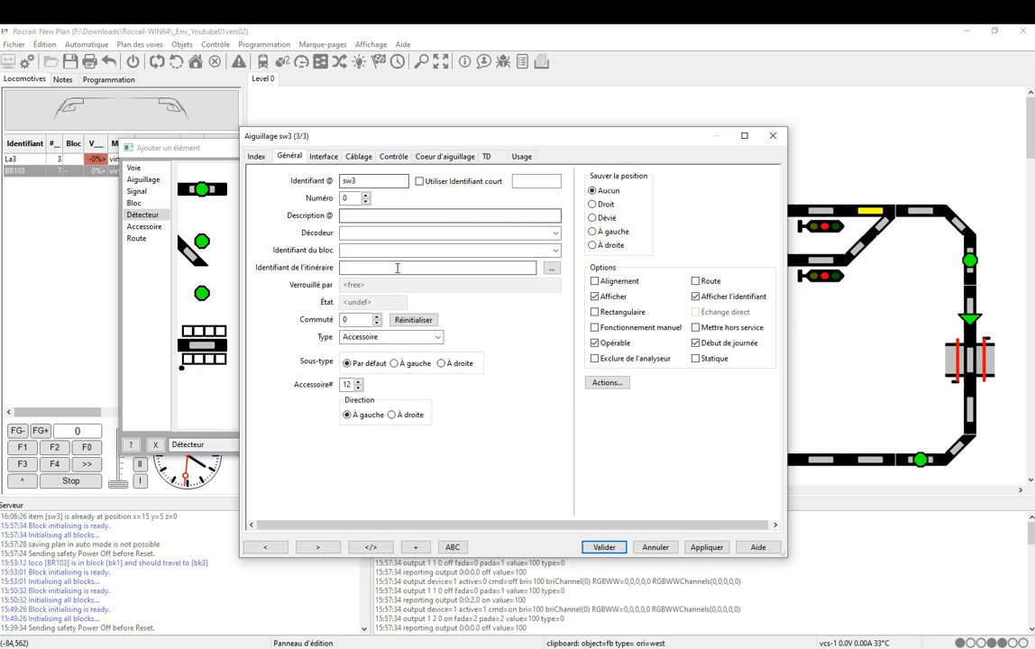
{"action": "left_click", "coordinate": [320, 158]}
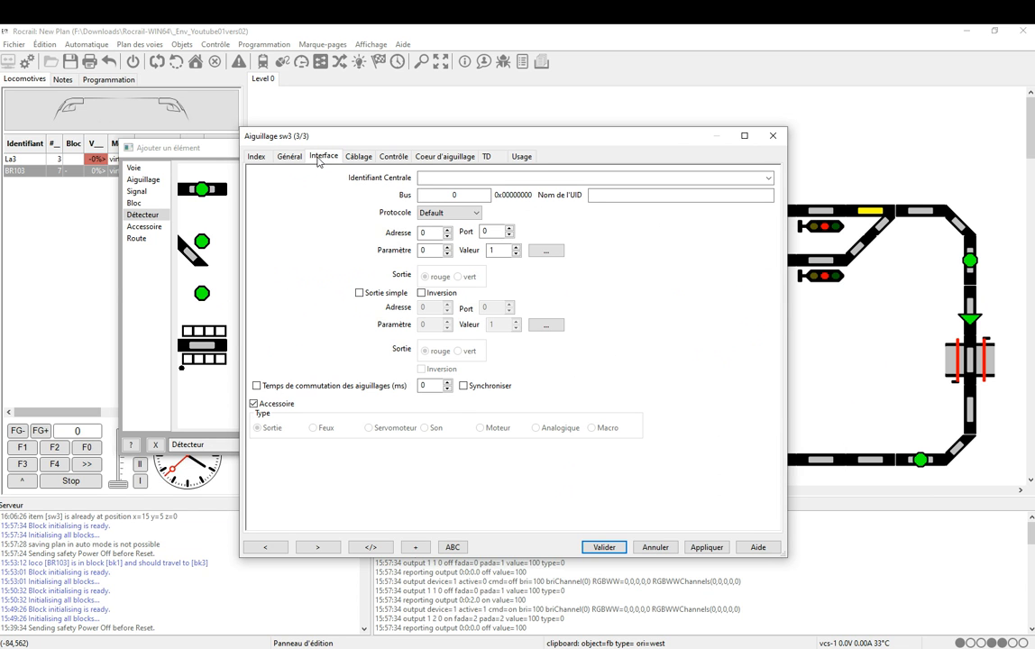
{"action": "left_click", "coordinate": [430, 232]}
- Assign PN1_annonce as the level crossing's diverging-position detector and PN1_rearmement as its straight-position detector
{"action": "left_click", "coordinate": [361, 160]}
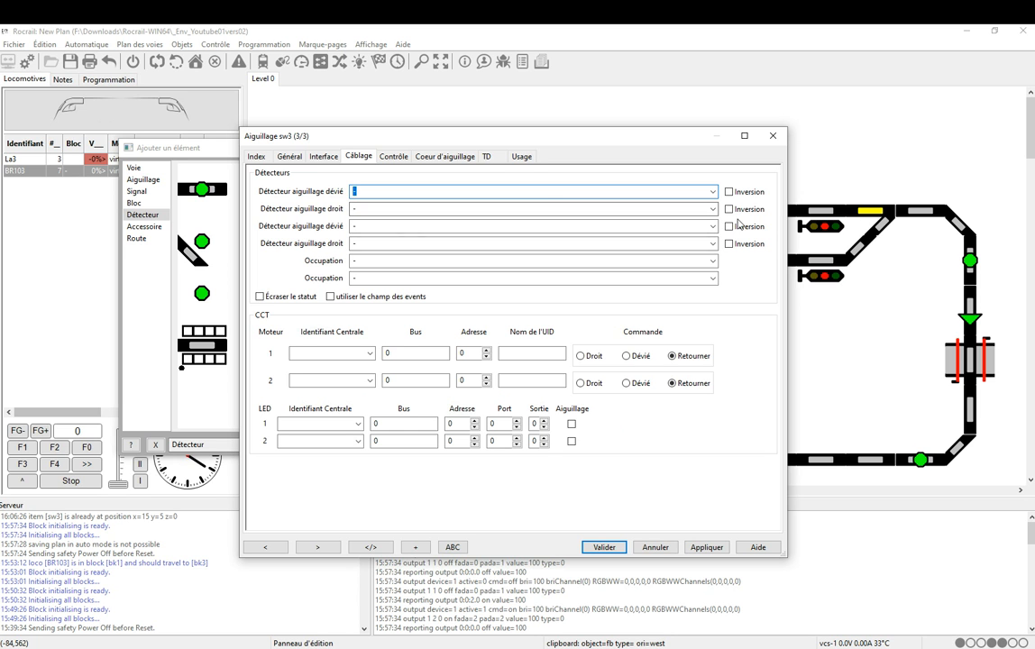
{"action": "left_click", "coordinate": [631, 191]}
{"action": "left_click", "coordinate": [614, 213]}
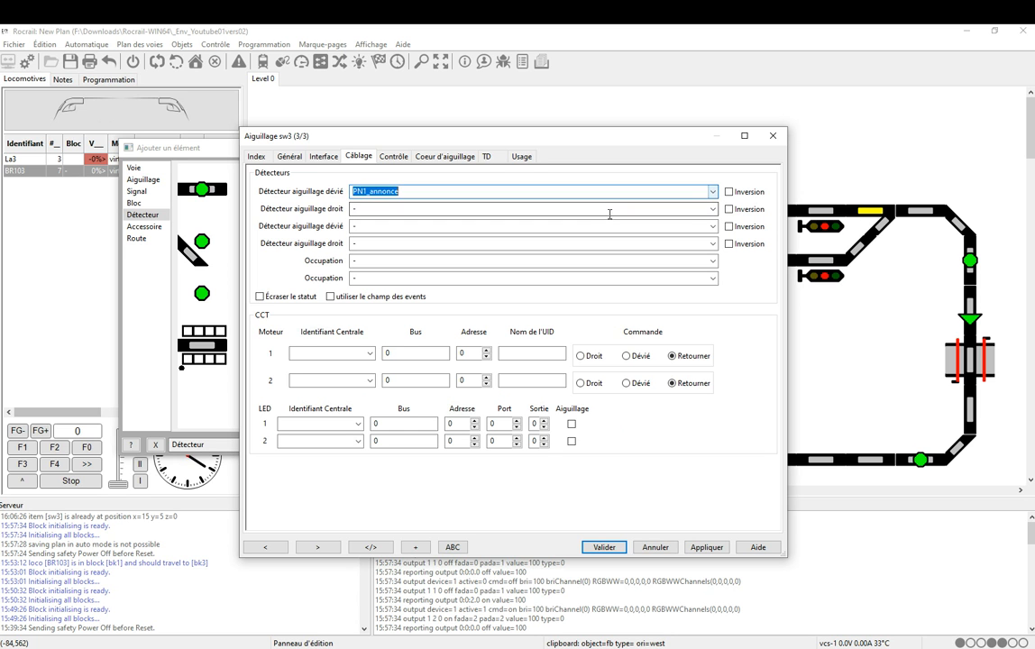
{"action": "left_click", "coordinate": [710, 208]}
{"action": "left_click", "coordinate": [617, 242]}
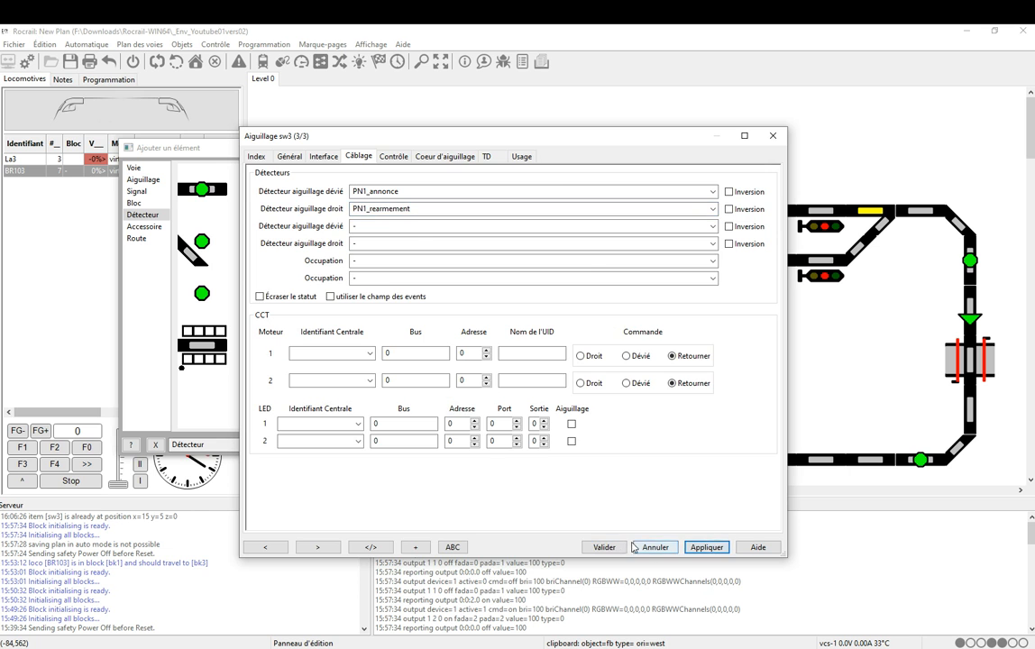
{"action": "left_click", "coordinate": [602, 548]}
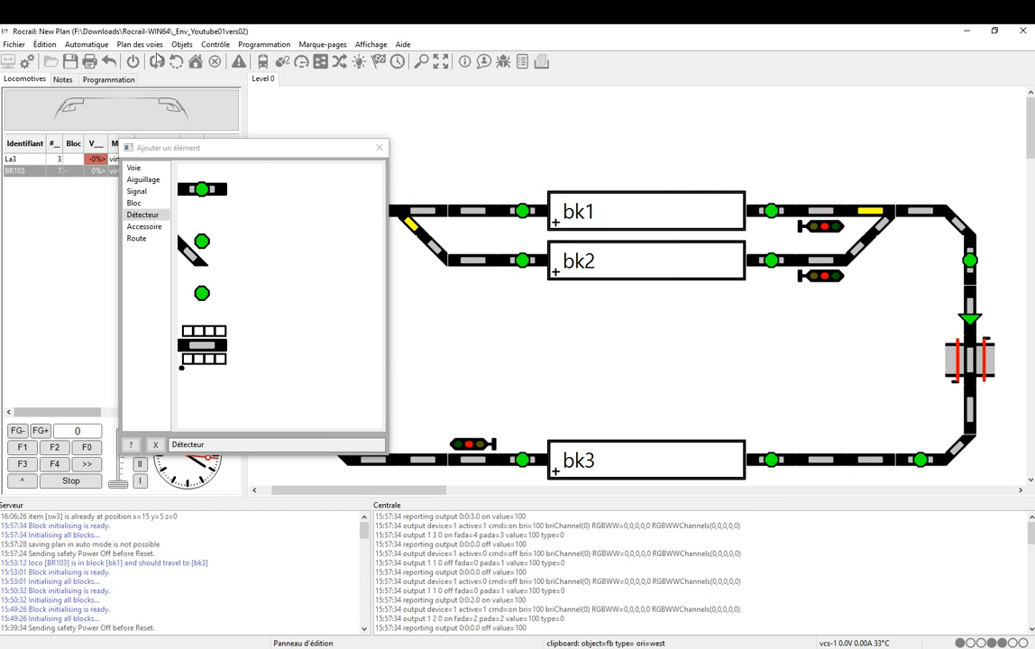
- Return the plan to operating mode and activate the PN1_annonce detector to test the crossing
{"action": "left_click", "coordinate": [140, 44]}
{"action": "left_click", "coordinate": [162, 62]}
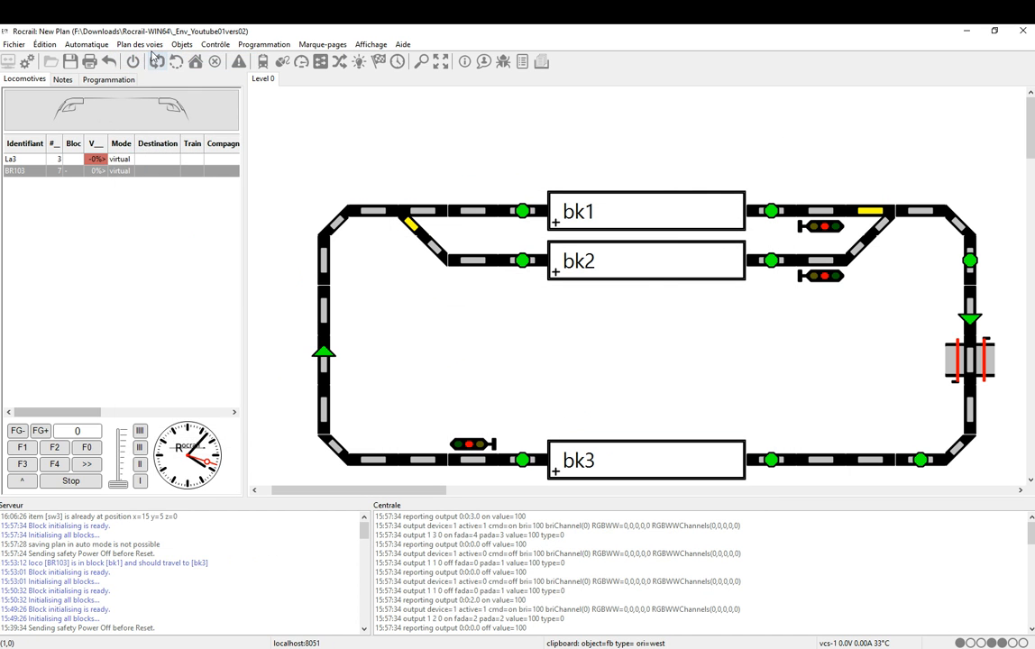
{"action": "left_click", "coordinate": [969, 262]}
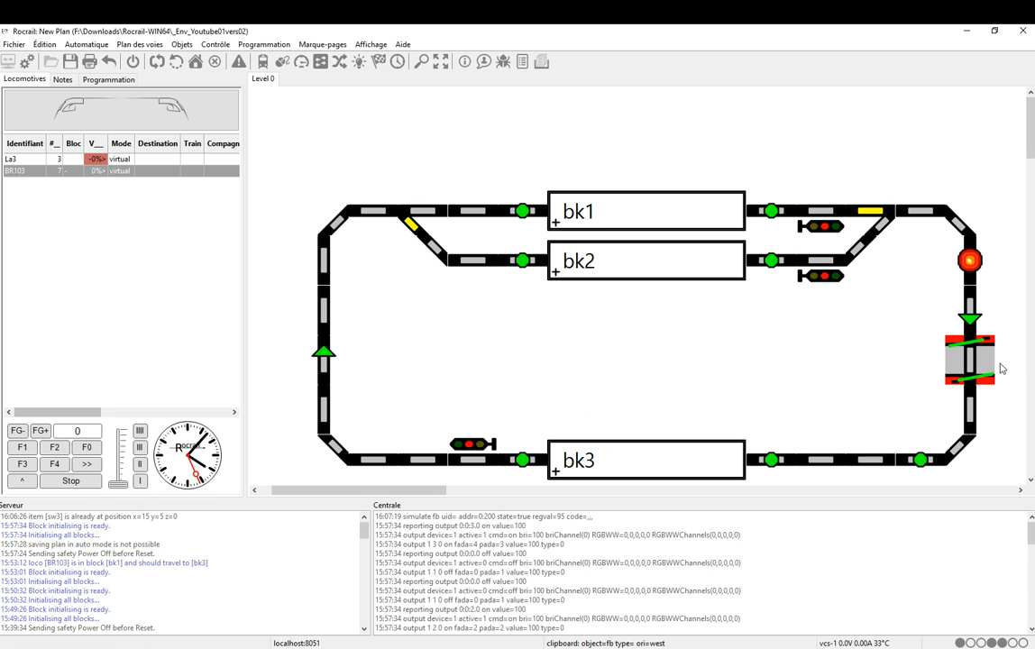
- Activate the PN1_rearmement detector on the lower-right track to test the level crossing's reset
{"action": "left_click", "coordinate": [919, 460]}
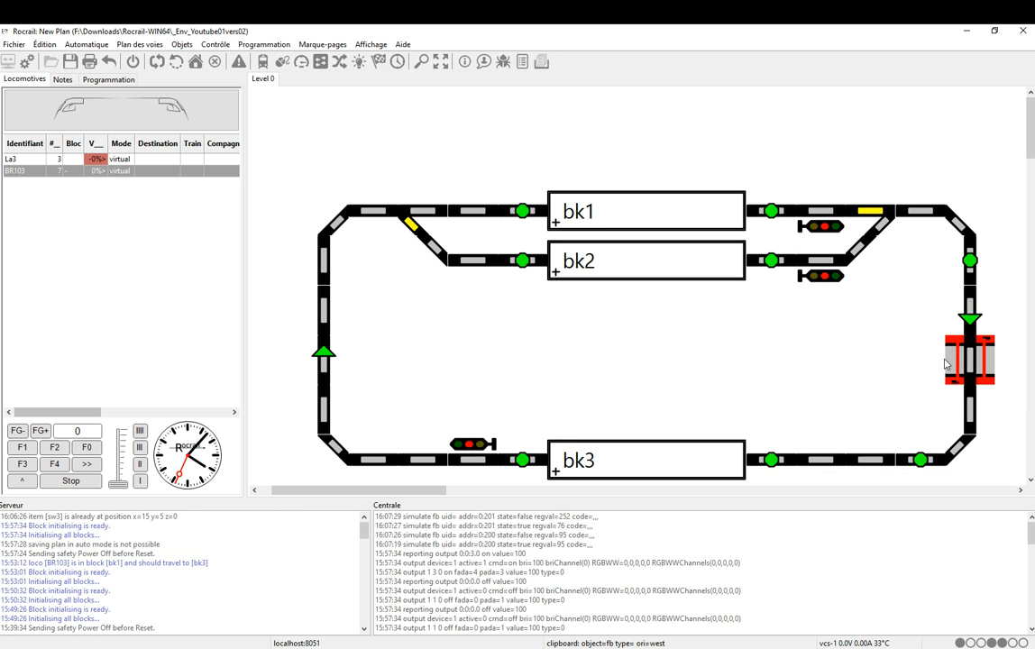
- In plan editing mode, swap the level crossing's detectors: PN1_rearmement for the diverging position and PN1_annonce for the straight position
{"action": "left_click", "coordinate": [149, 45]}
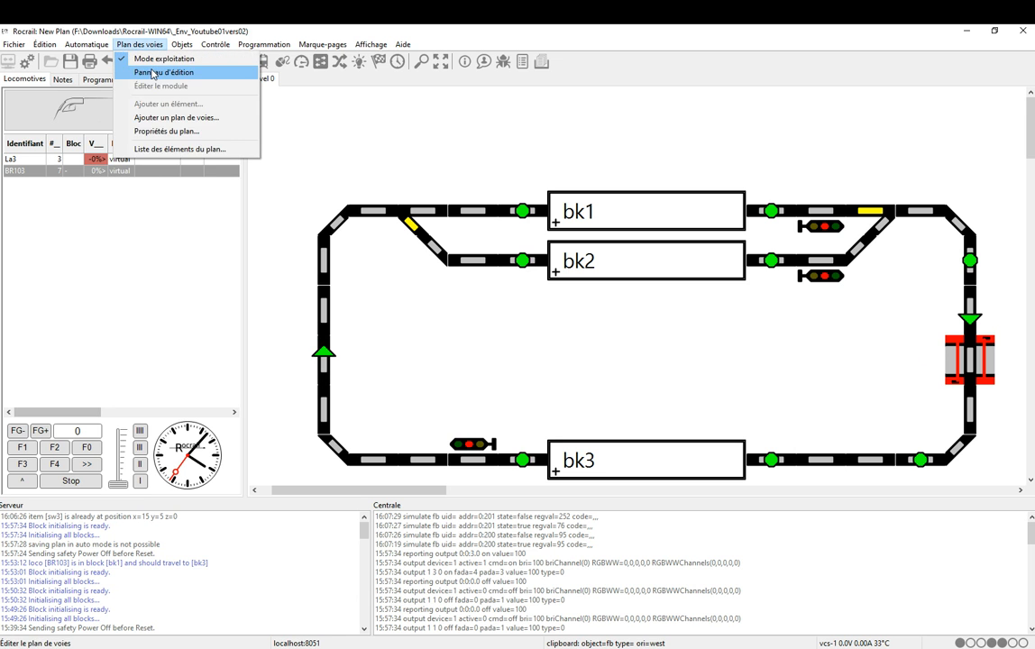
{"action": "left_click", "coordinate": [164, 72]}
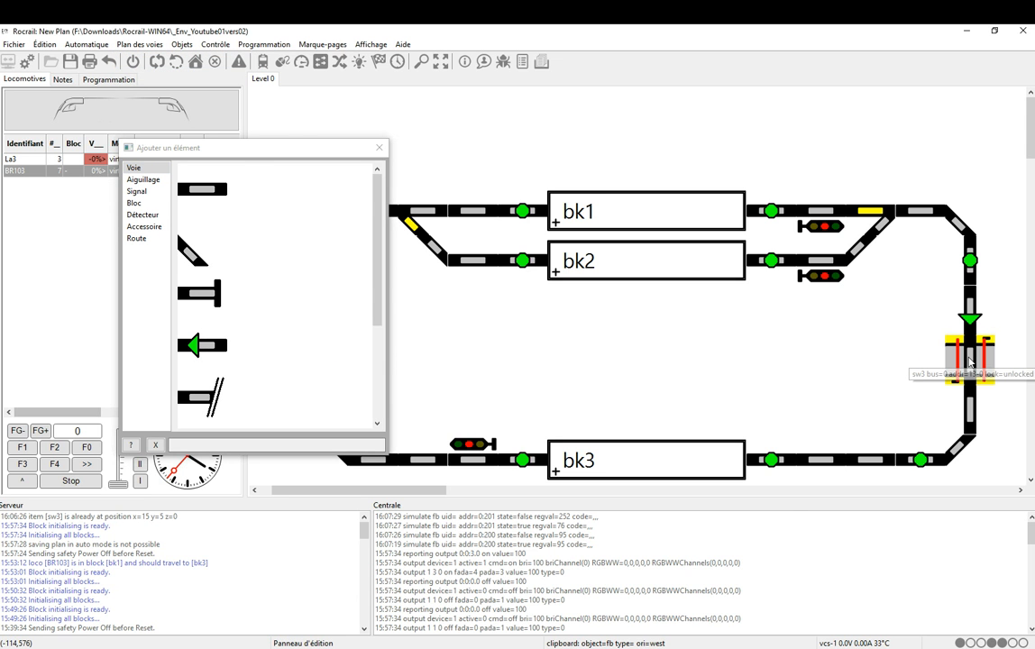
{"action": "double_click", "coordinate": [970, 361]}
{"action": "left_click", "coordinate": [361, 156]}
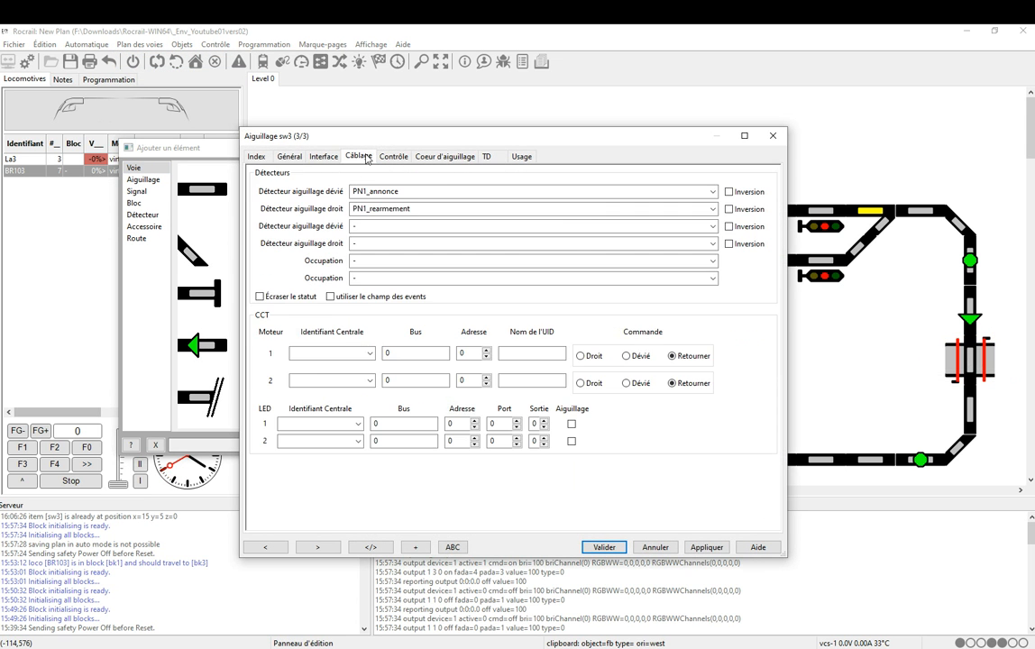
{"action": "left_click", "coordinate": [713, 192]}
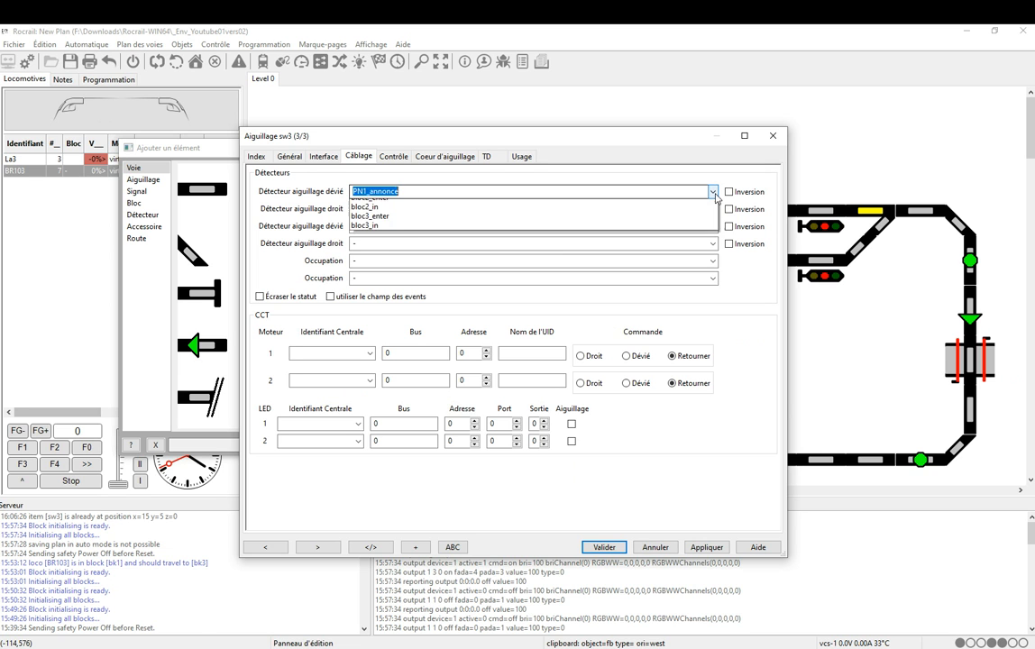
{"action": "left_click", "coordinate": [661, 223]}
{"action": "left_click", "coordinate": [713, 208]}
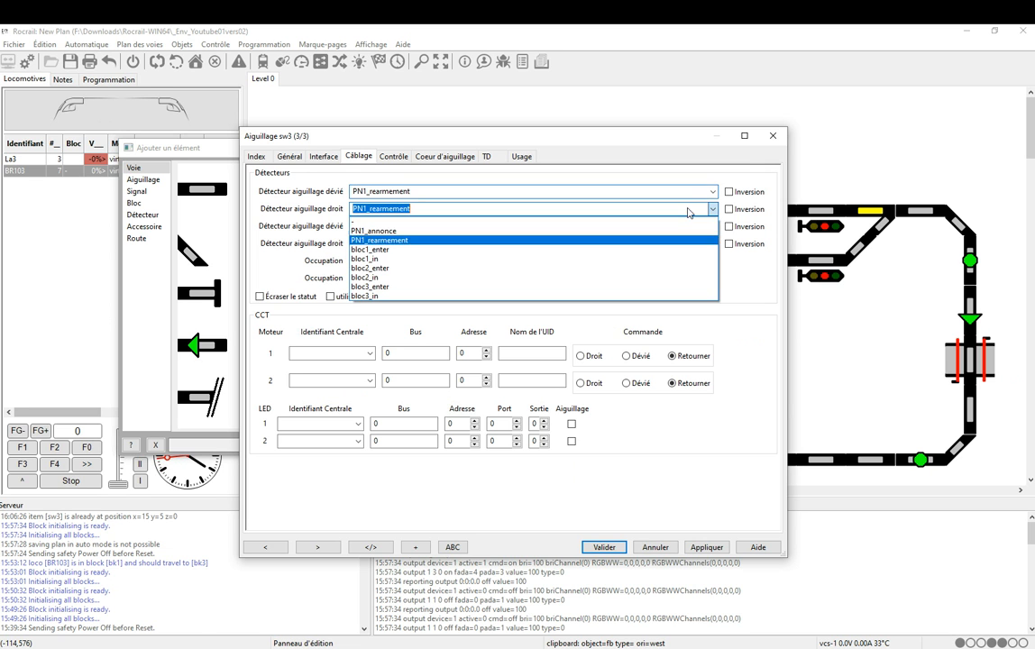
{"action": "left_click", "coordinate": [631, 235]}
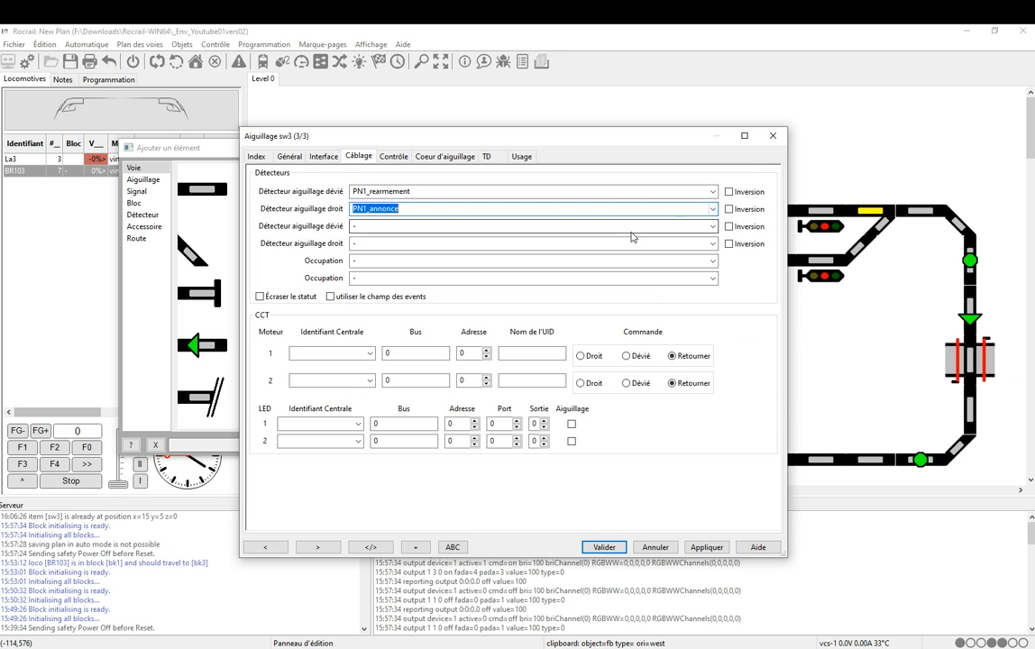
{"action": "left_click", "coordinate": [653, 546]}
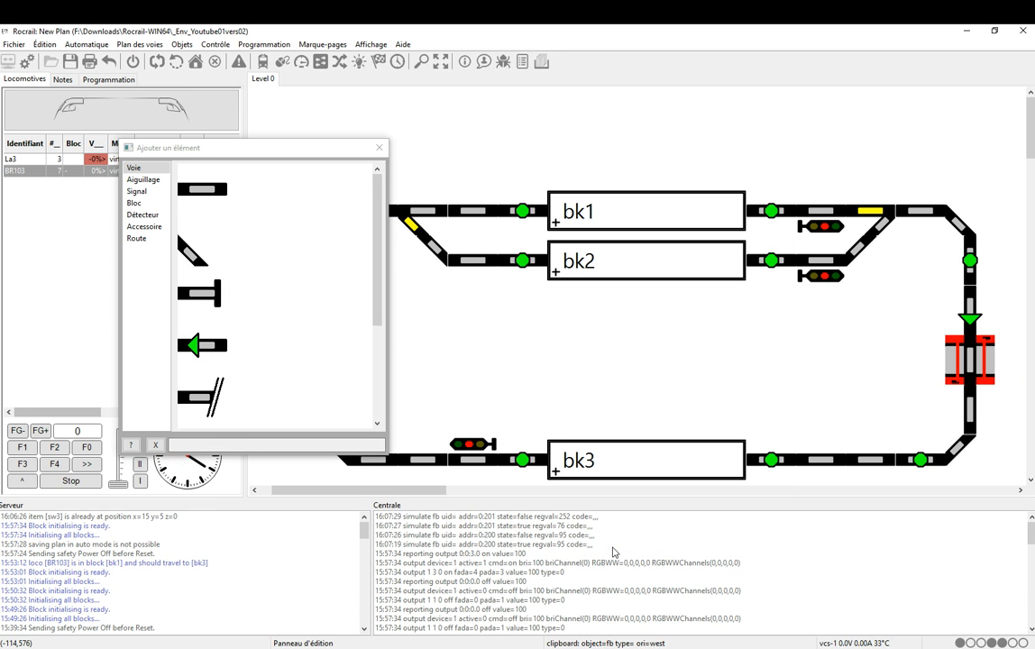
- Return the plan to operating mode and test the crossing by switching PN1_annonce on and off and activating PN1_rearmement
{"action": "left_click", "coordinate": [147, 46]}
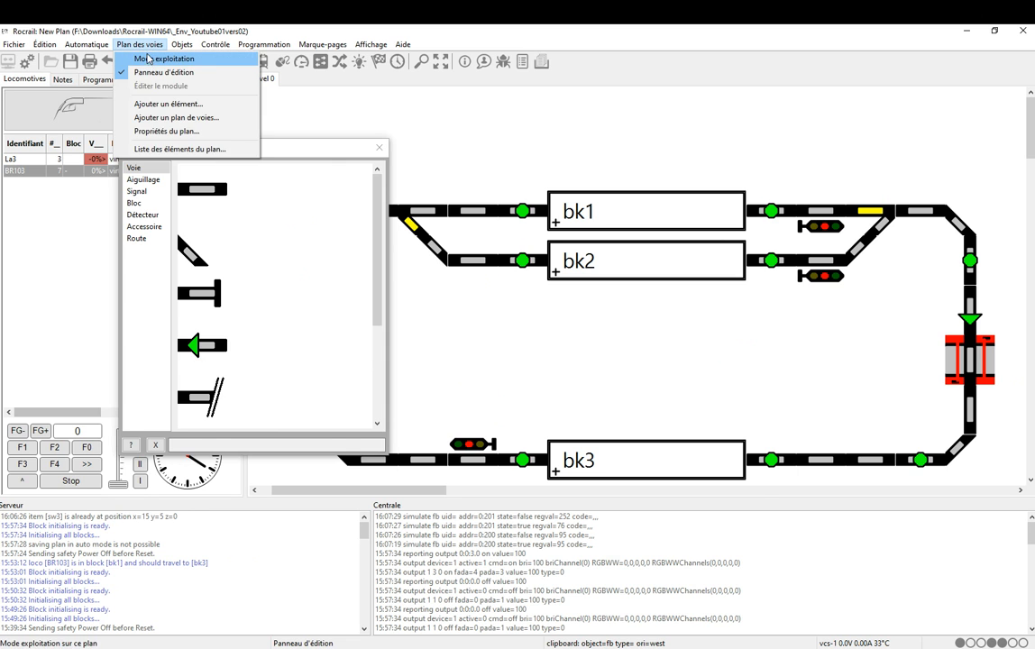
{"action": "left_click", "coordinate": [135, 58]}
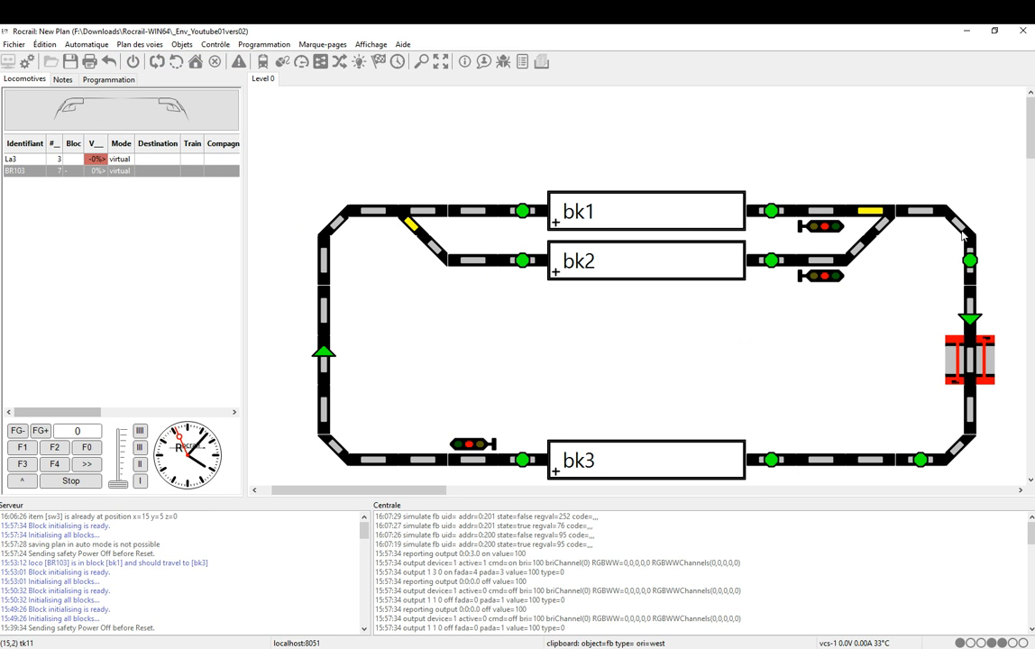
{"action": "left_click", "coordinate": [969, 261]}
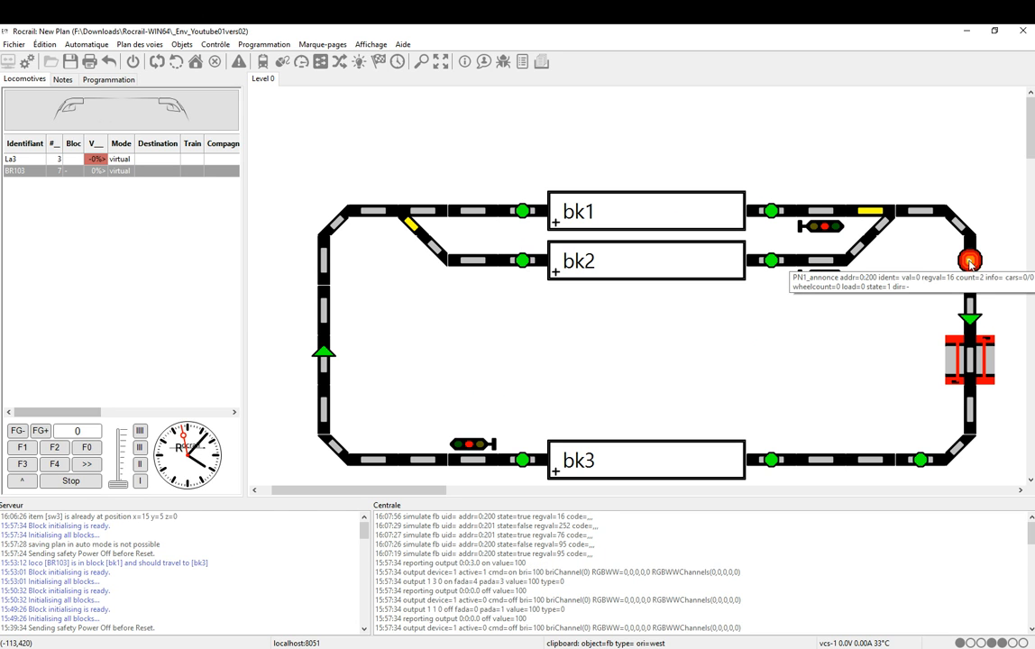
{"action": "left_click", "coordinate": [969, 261]}
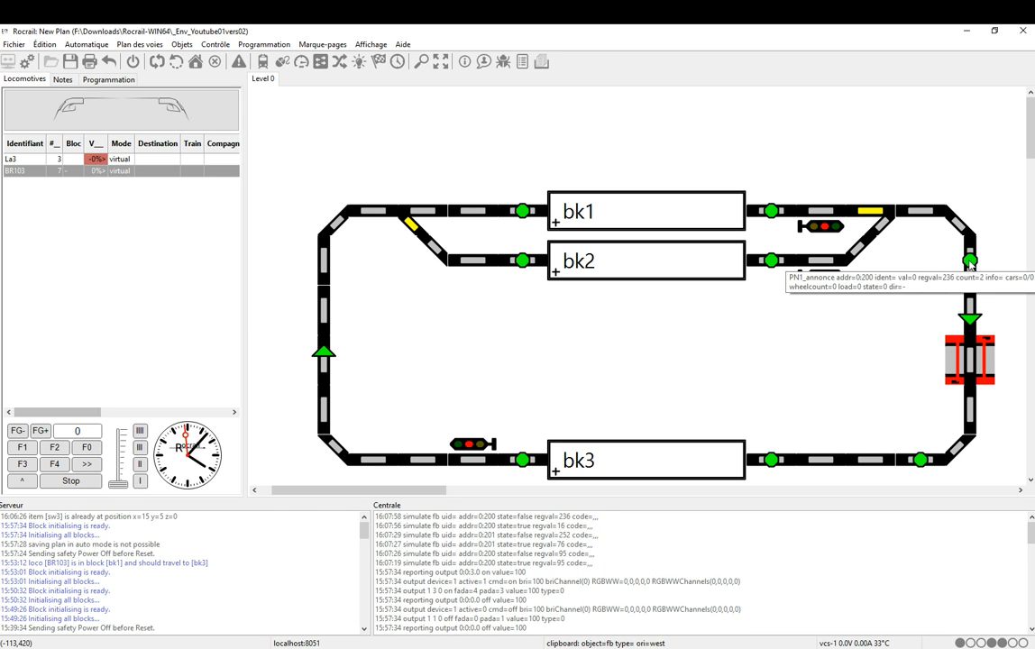
{"action": "left_click", "coordinate": [920, 461]}
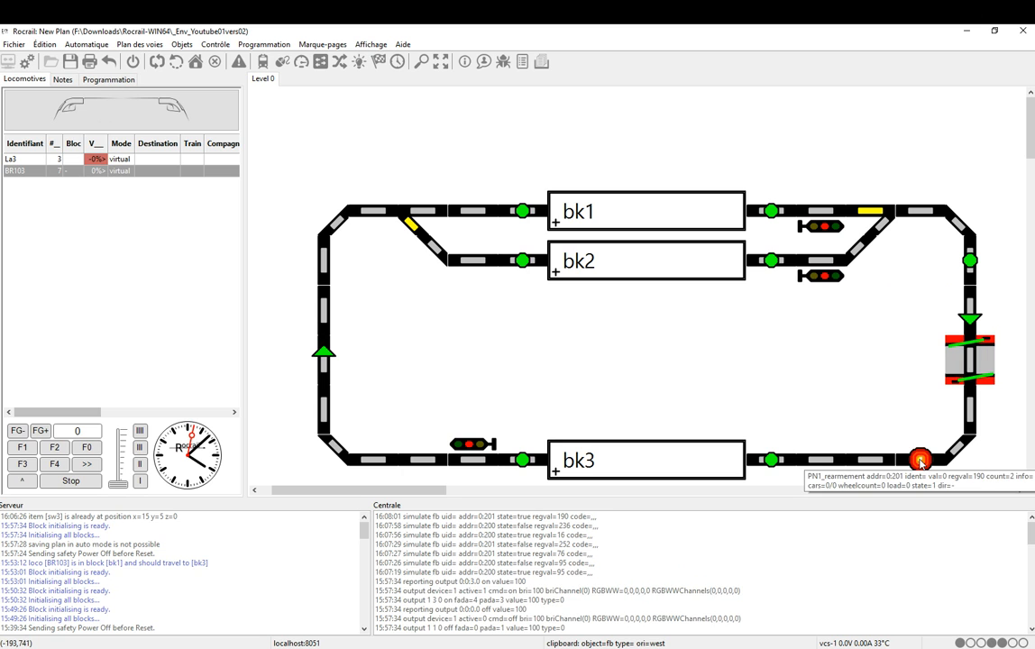